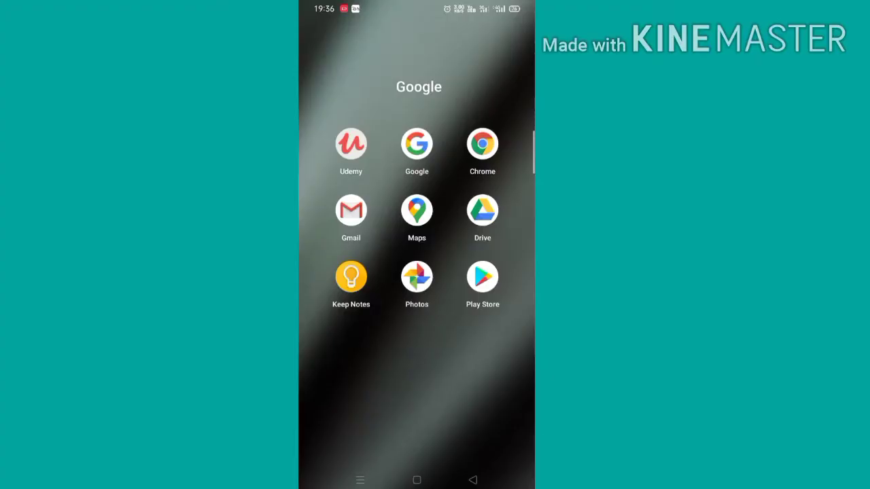
Open the Play Store app on the phone.
left_click(483, 277)
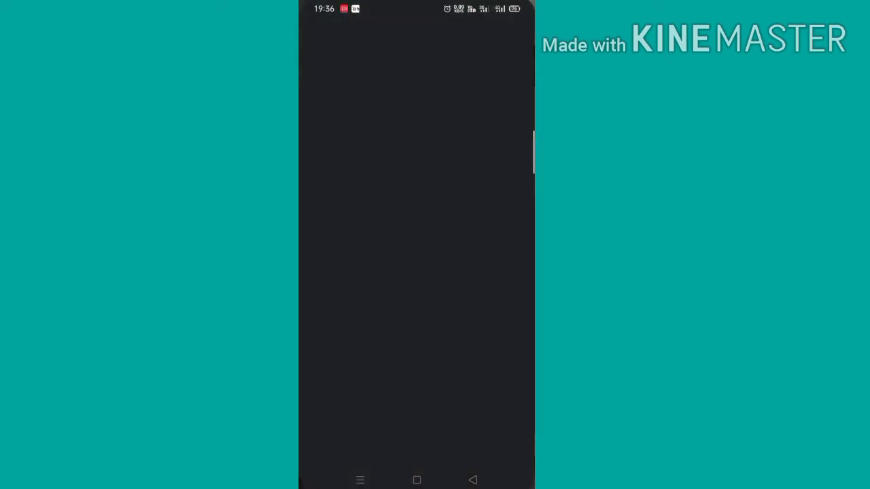
Search Play Store for 'ftp' and open the WiFi FTP Server app by Medha Apps.
left_click(416, 45)
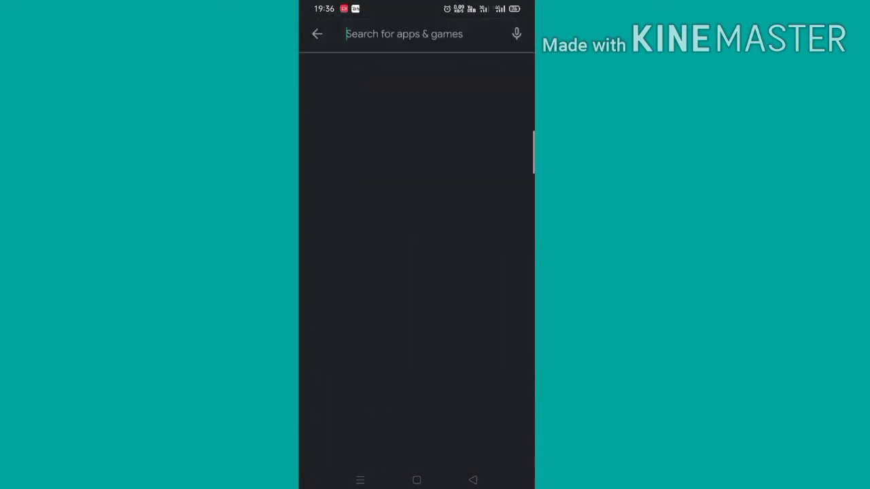
type("wi")
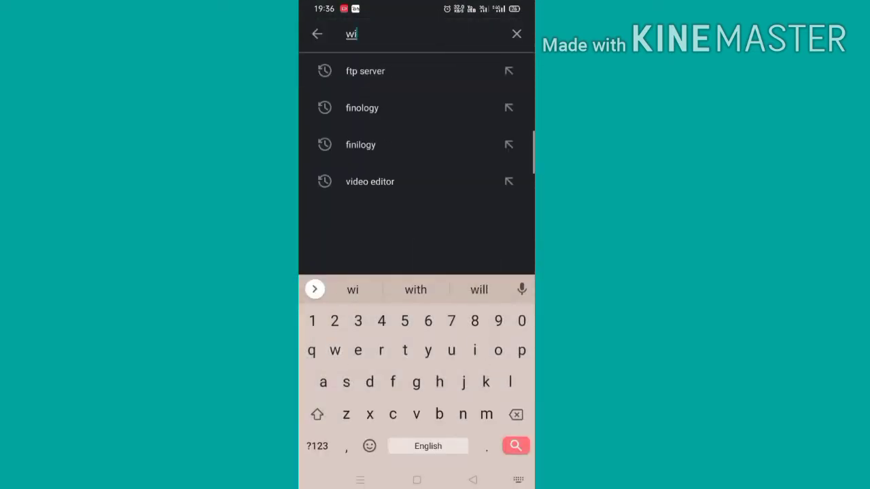
key("BackSpace")
key("BackSpace")
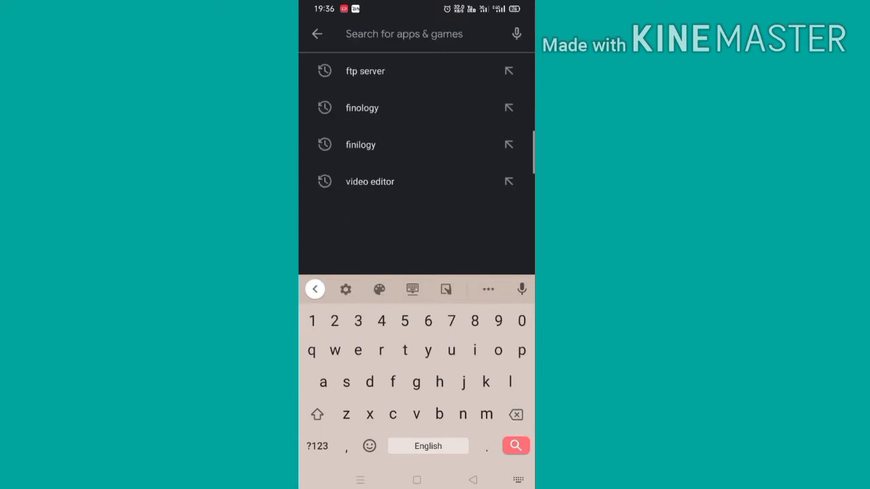
type("ftp")
key("Return")
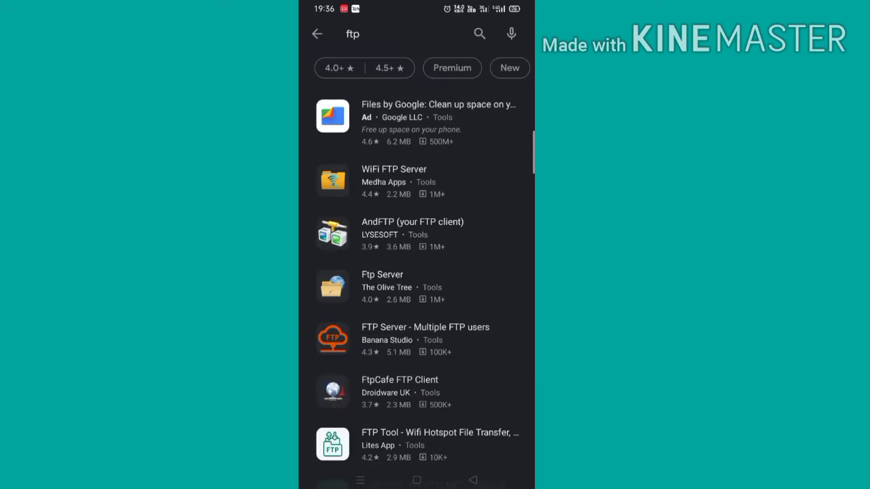
left_click_drag(460, 272, 461, 227)
left_click(458, 138)
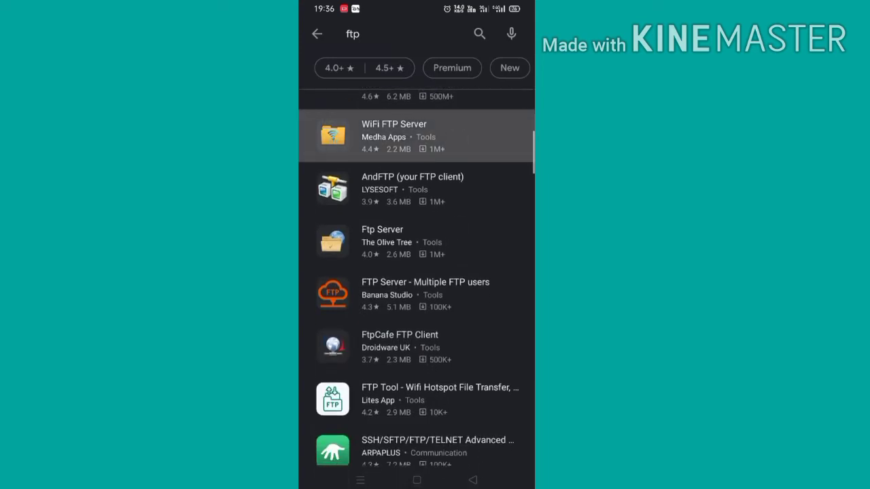
left_click(470, 193)
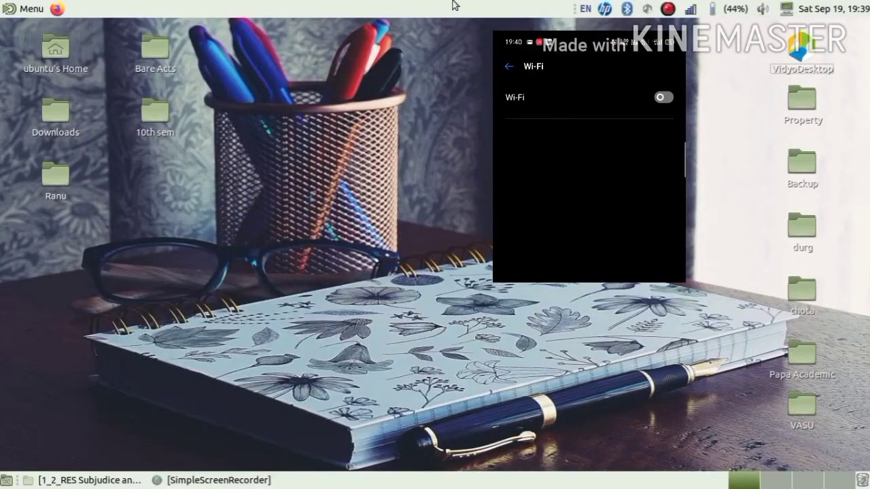
Connect the laptop to BSNL_AP Wi-Fi and check the Ubuntu 18.04.5 LTS release details.
left_click(691, 9)
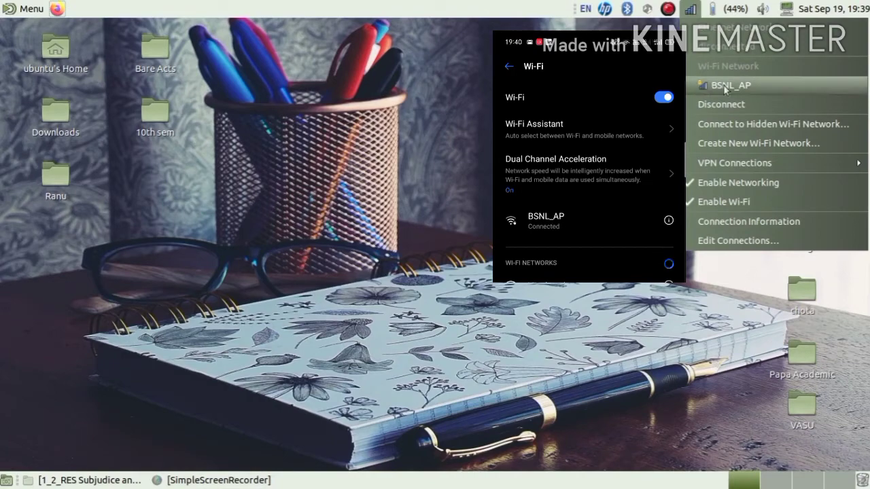
left_click(772, 85)
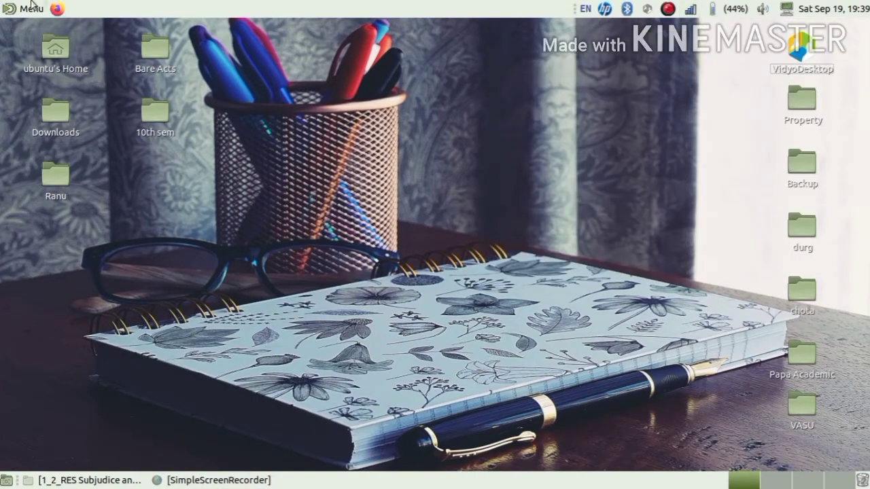
left_click(787, 9)
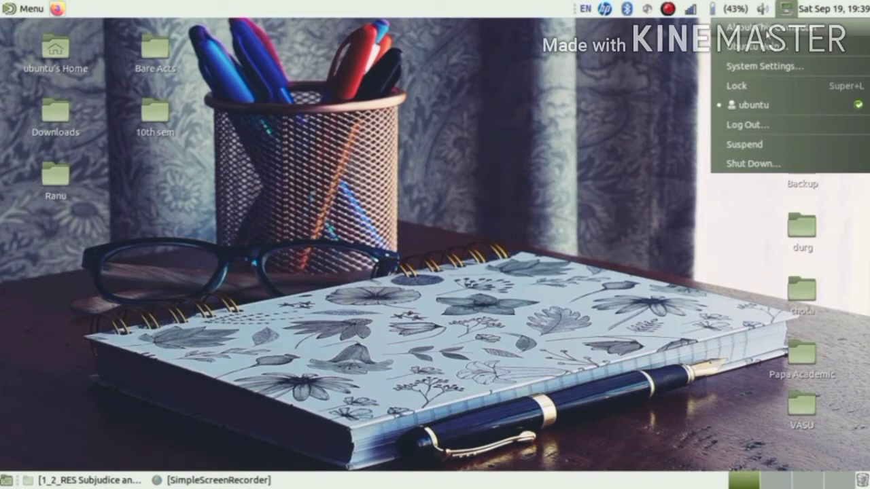
left_click(767, 31)
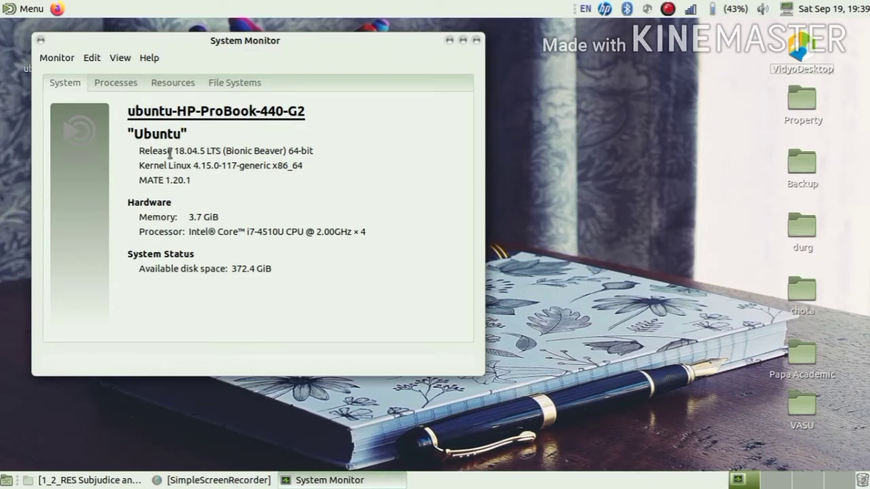
left_click_drag(168, 151, 239, 150)
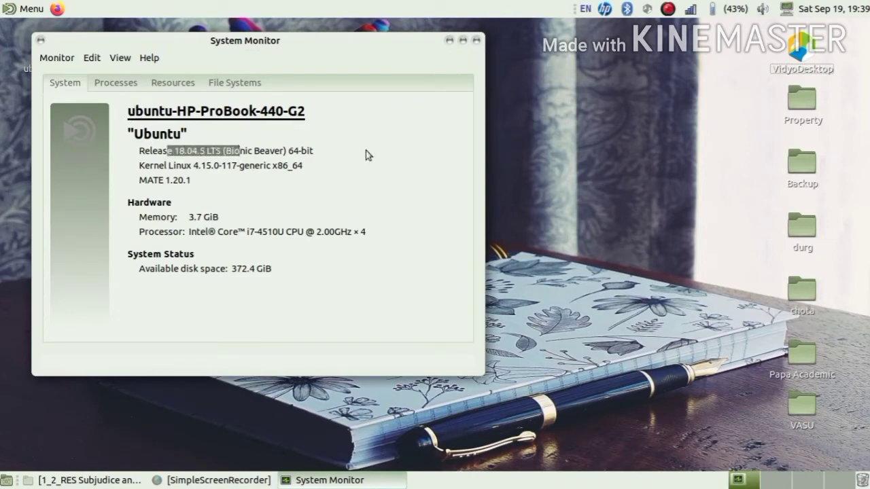
left_click(476, 41)
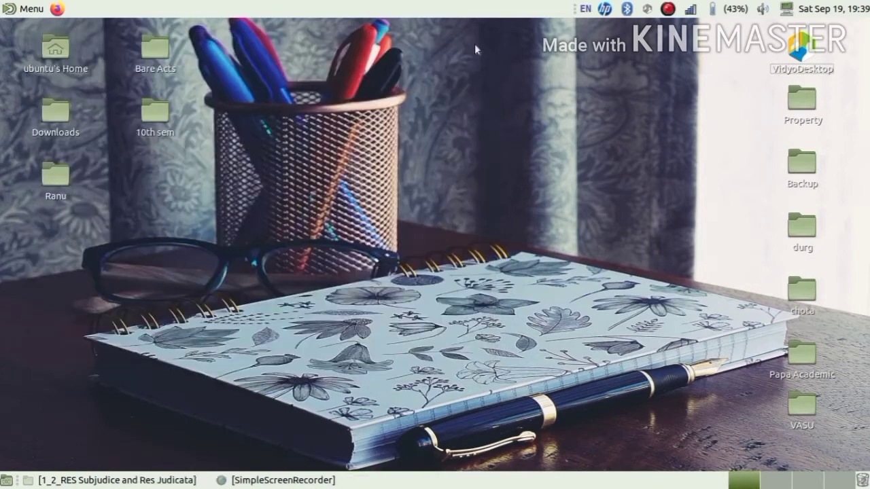
Launch gFTP via a menu search for 'ftp' and open the Open Location dialog.
left_click(24, 8)
type("f")
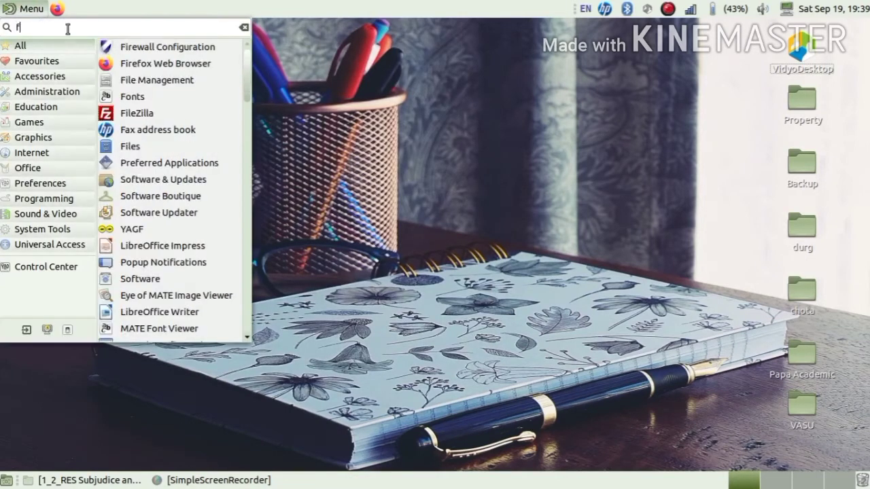
type("tp")
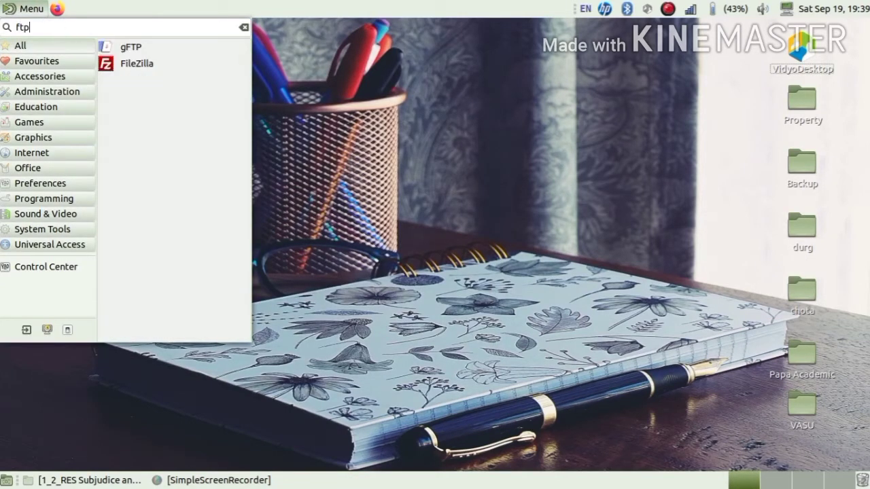
left_click(148, 47)
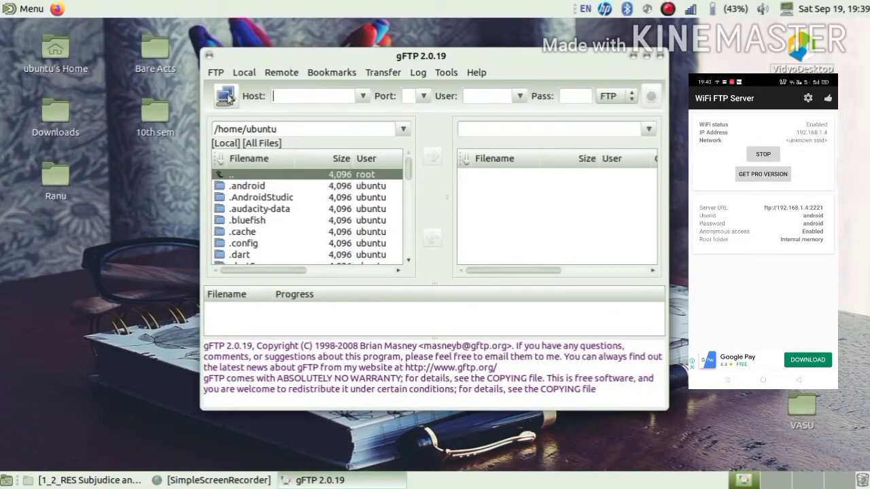
left_click(227, 96)
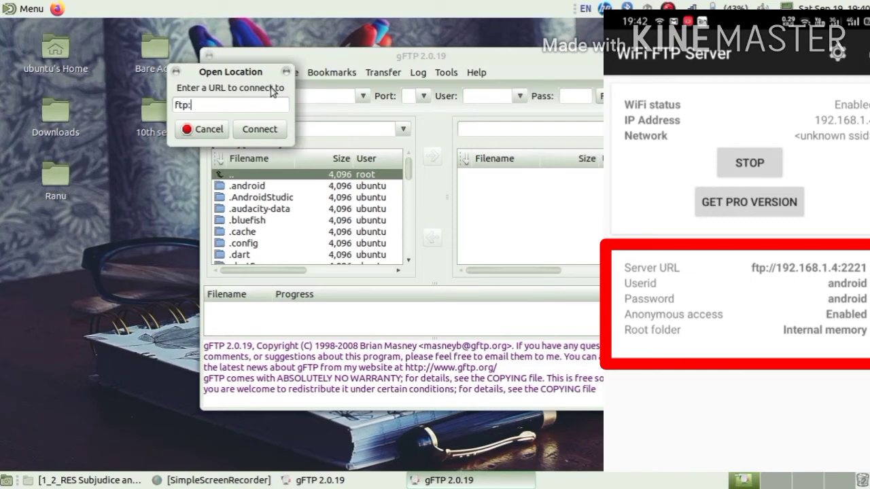
Enter the server URL ftp://192.168.1.4:2221 and connect.
key("BackSpace")
key("BackSpace")
type("//192.168")
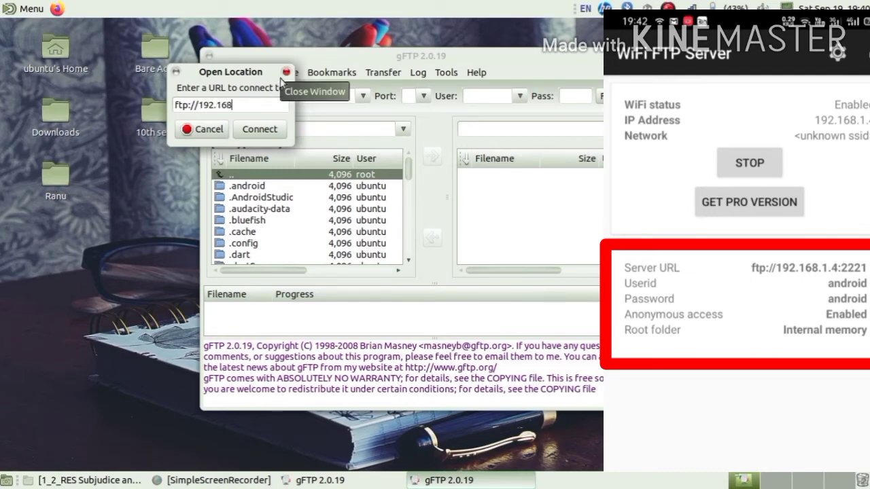
type("1.3")
type(":")
key("BackSpace")
key("BackSpace")
type("4")
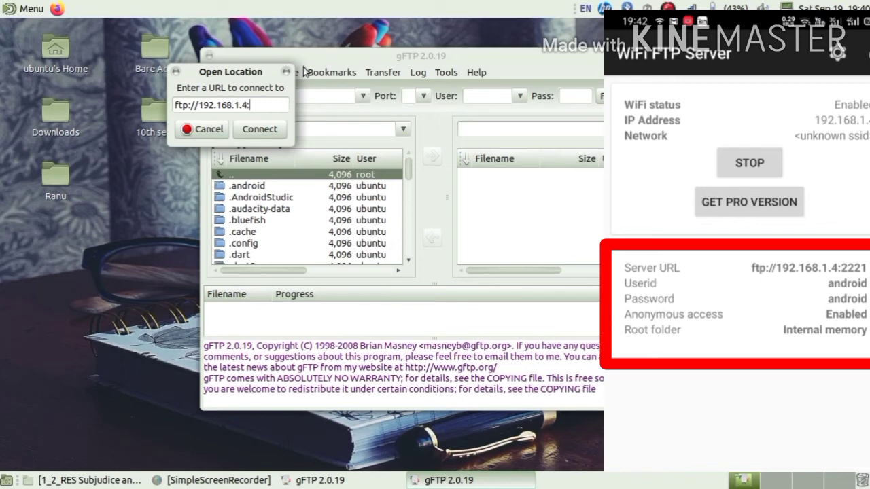
type(":2221")
left_click(272, 129)
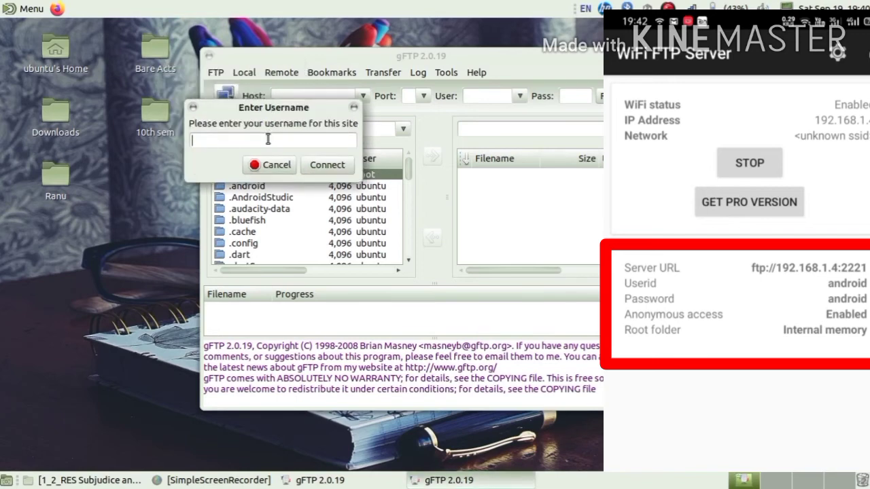
Log in with the FTP server's user ID and password.
type("android")
left_click(343, 167)
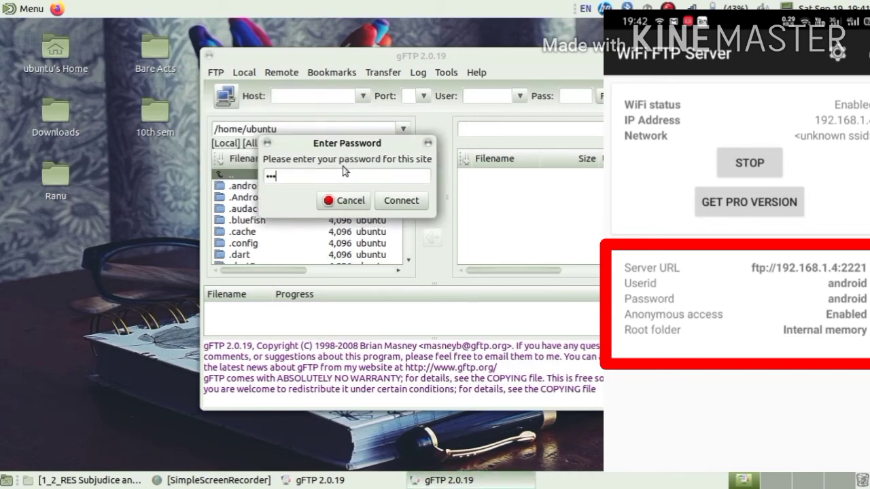
type("androi")
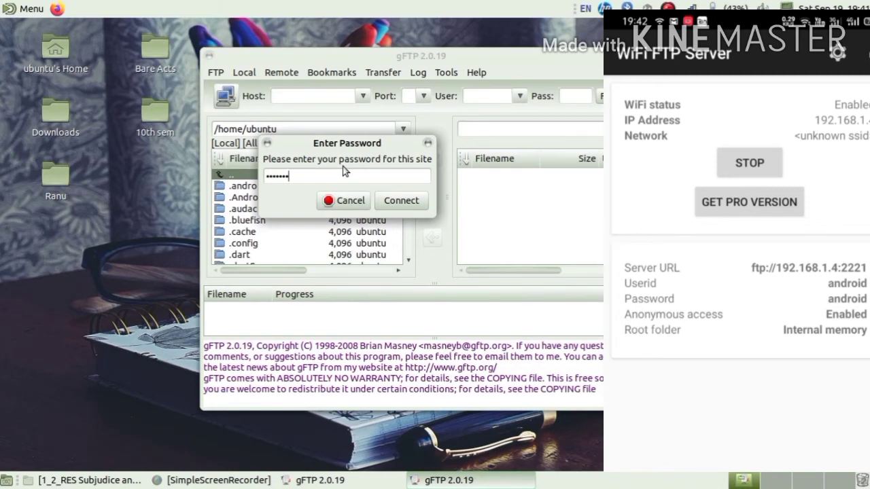
type("d")
left_click(391, 198)
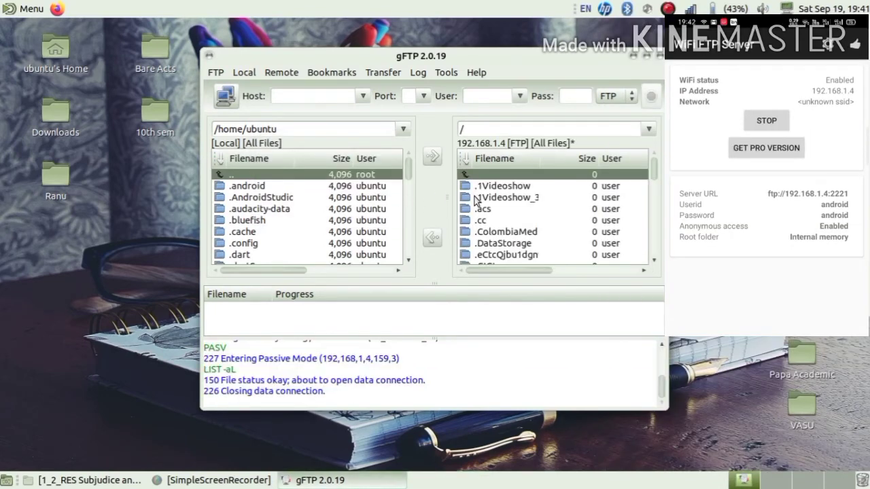
Open the phone's Blender folder and select Aalmirah.png.
scroll(503, 231, "down", 3)
scroll(504, 232, "up", 2)
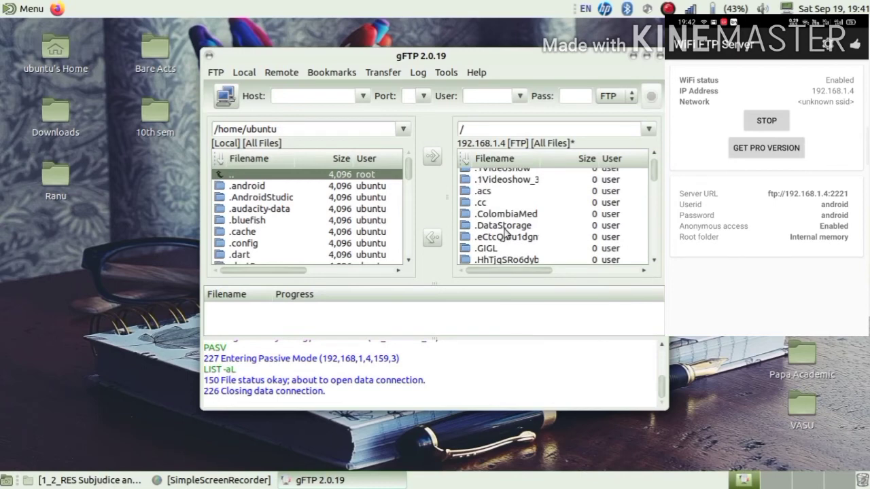
scroll(504, 233, "down", 8)
scroll(504, 233, "down", 2)
scroll(504, 232, "up", 1)
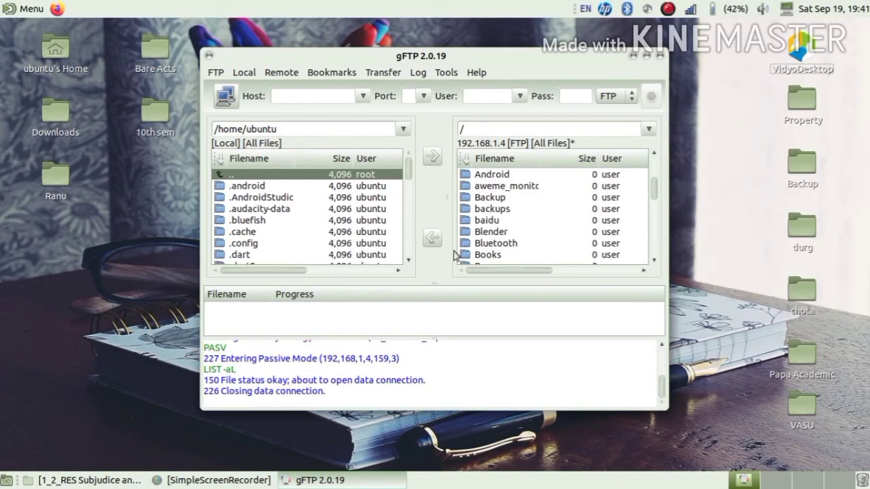
scroll(292, 243, "down", 5)
scroll(292, 243, "down", 7)
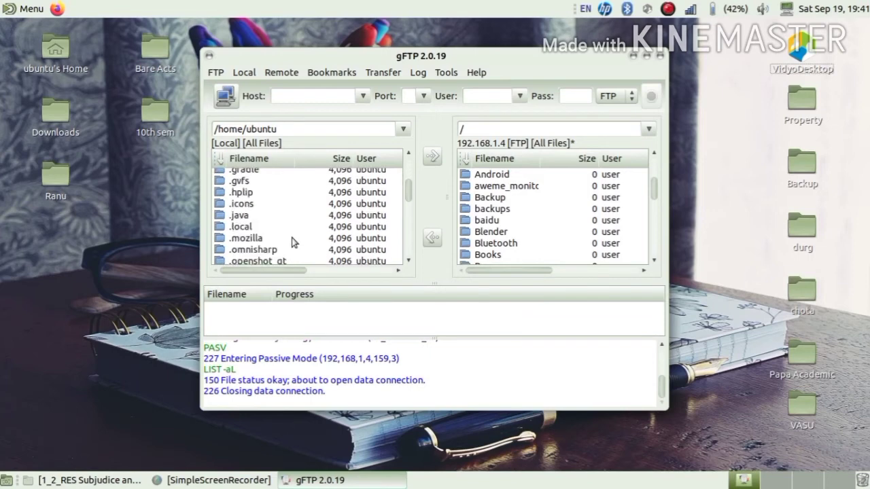
scroll(486, 235, "up", 2)
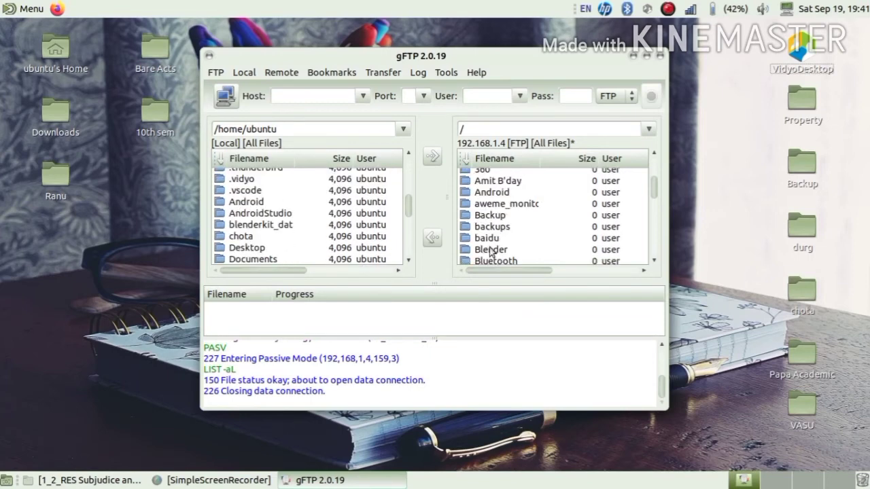
scroll(508, 250, "down", 1)
scroll(498, 259, "down", 1)
double_click(498, 215)
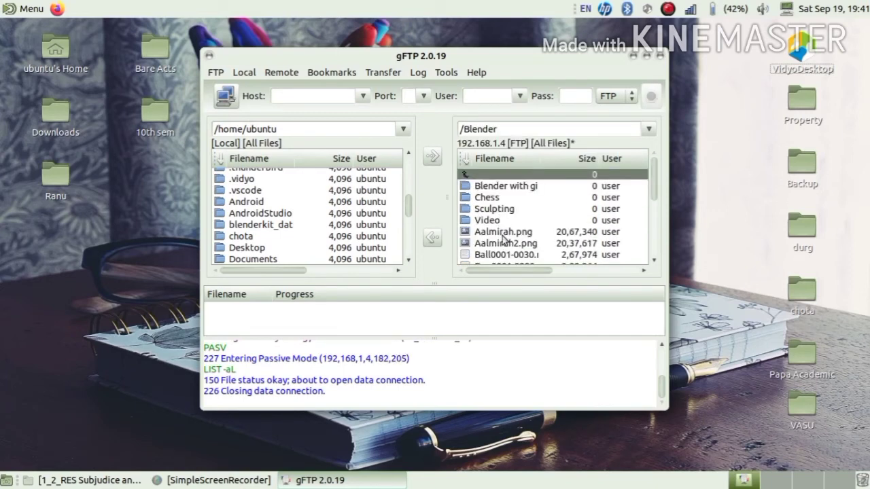
left_click(500, 234)
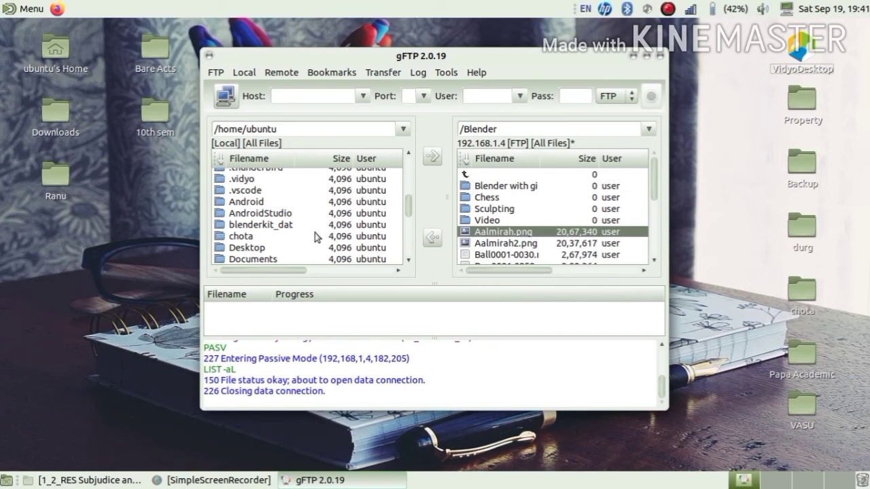
scroll(314, 236, "up", 4)
scroll(314, 237, "down", 4)
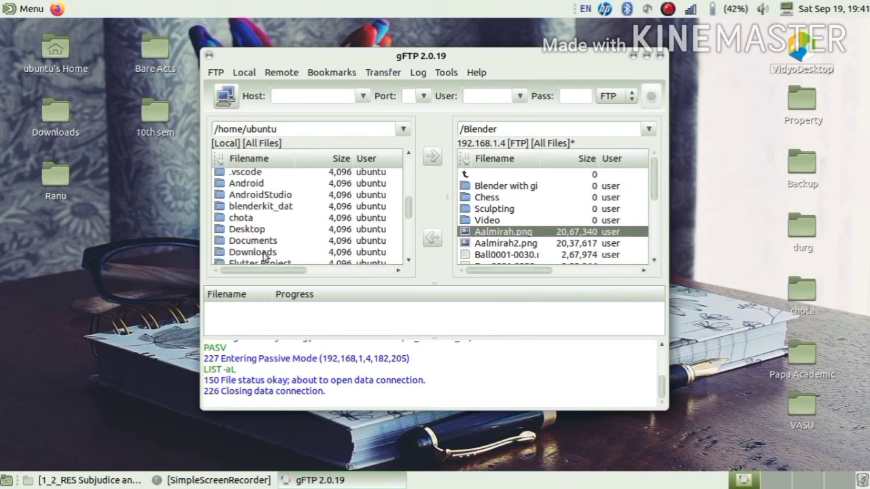
Open the local Downloads folder and download Aalmirah.png into it.
left_click(268, 254)
double_click(267, 254)
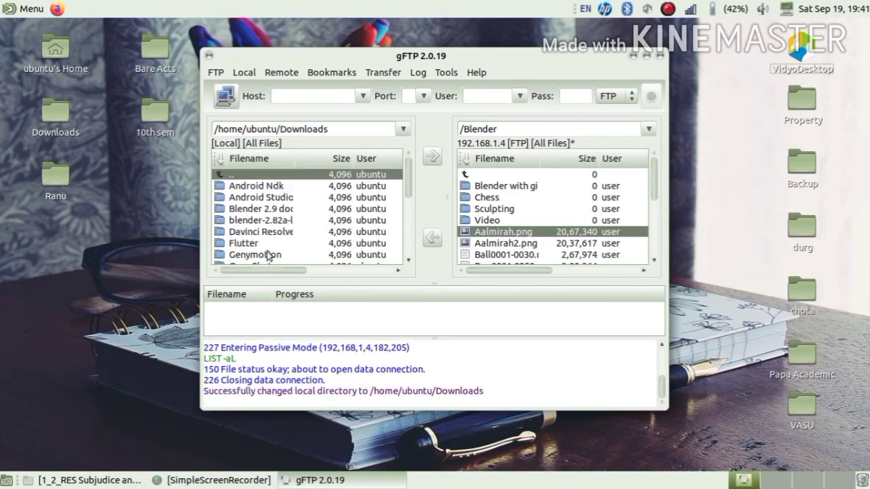
scroll(289, 235, "down", 5)
scroll(289, 234, "up", 5)
left_click(431, 240)
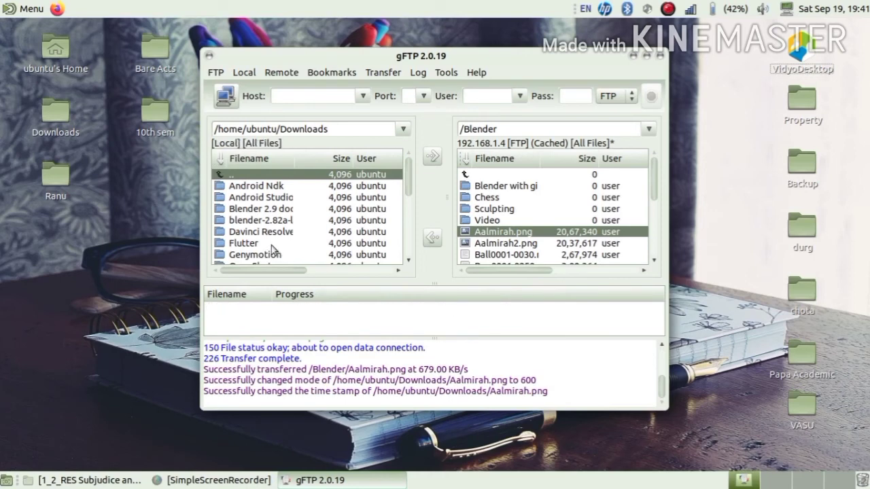
scroll(285, 230, "down", 4)
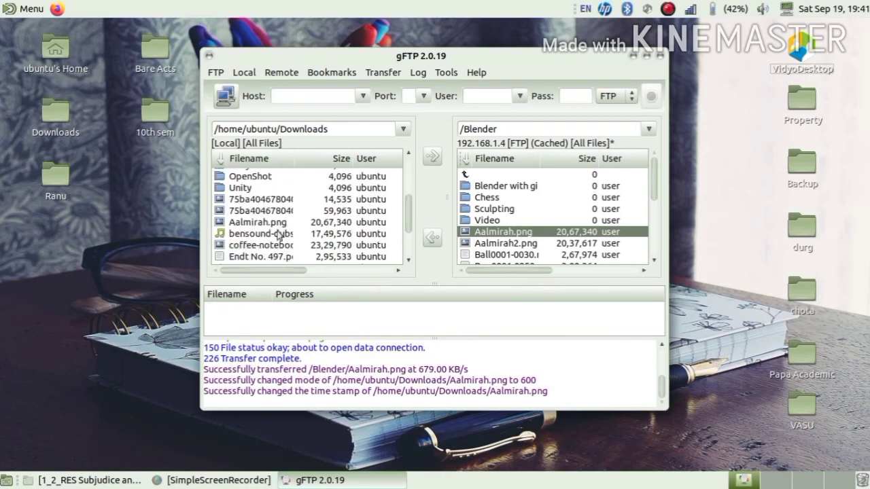
Upload bensound-dubstep.mp3 from Downloads to the phone's /Blender folder and confirm it arrived.
left_click(250, 224)
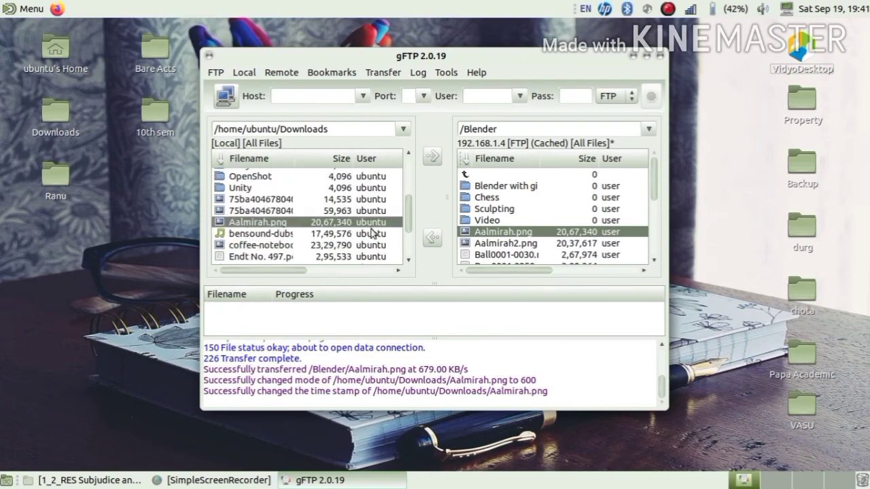
left_click(289, 235)
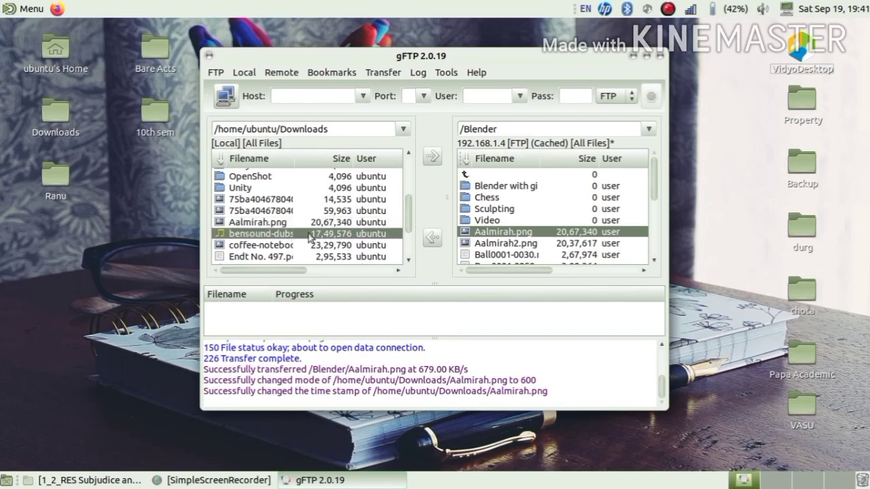
left_click(430, 159)
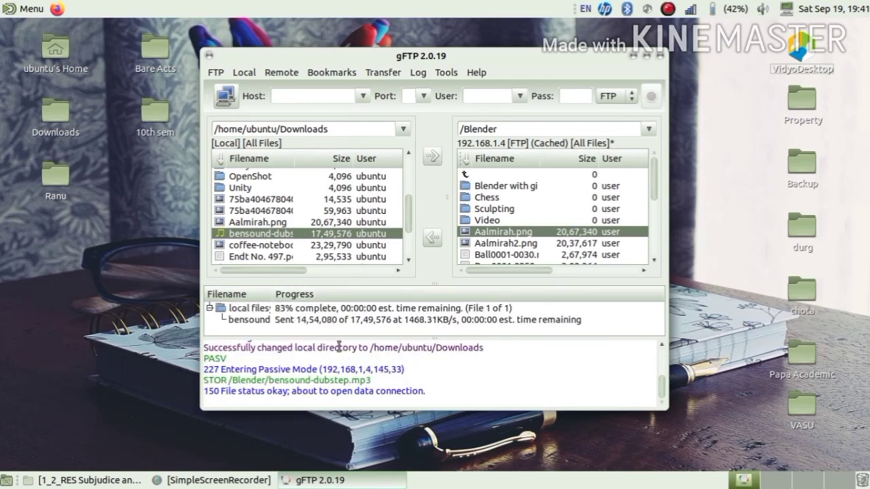
scroll(501, 222, "down", 2)
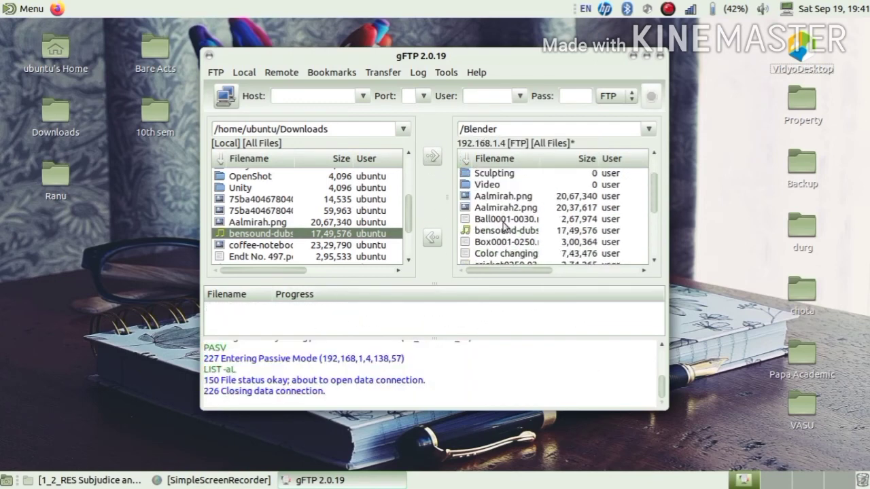
left_click(496, 234)
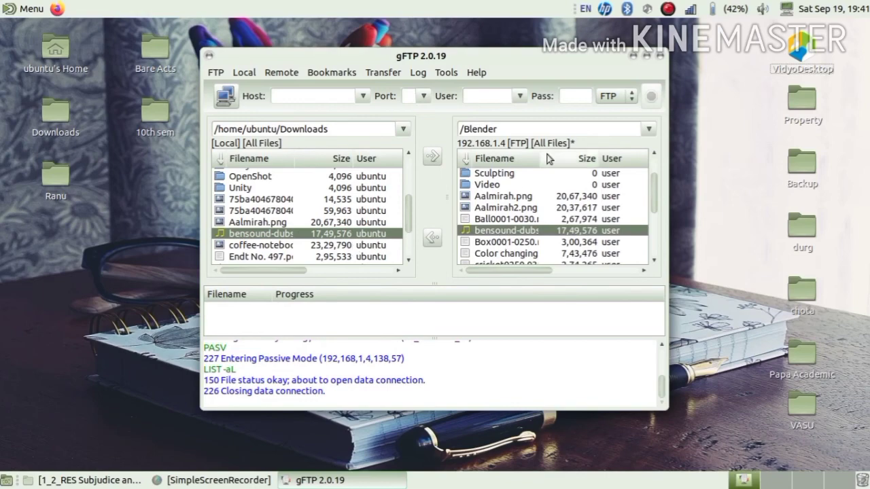